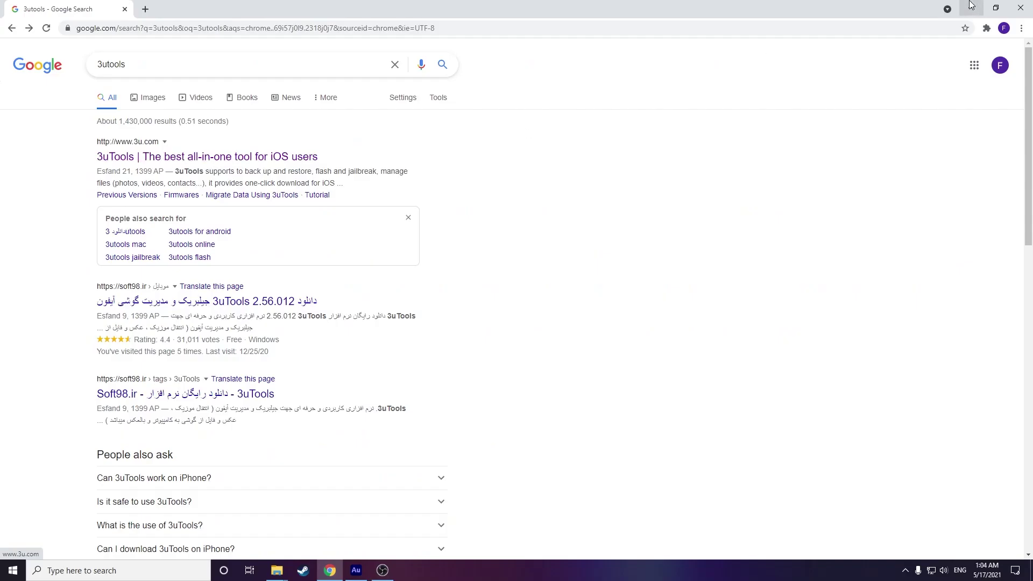
# Minimize Chrome to bring up 3uTools' iPhone 7 device info.
pyautogui.click(971, 7)
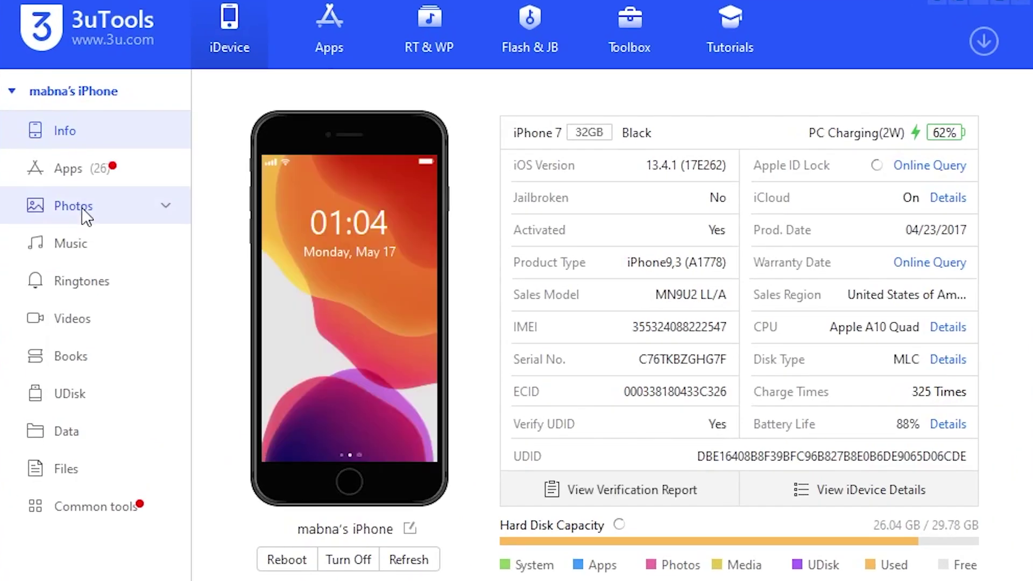
# Select the first five videos in the iPhone's Camera Roll album.
pyautogui.click(293, 201)
pyautogui.doubleClick(279, 270)
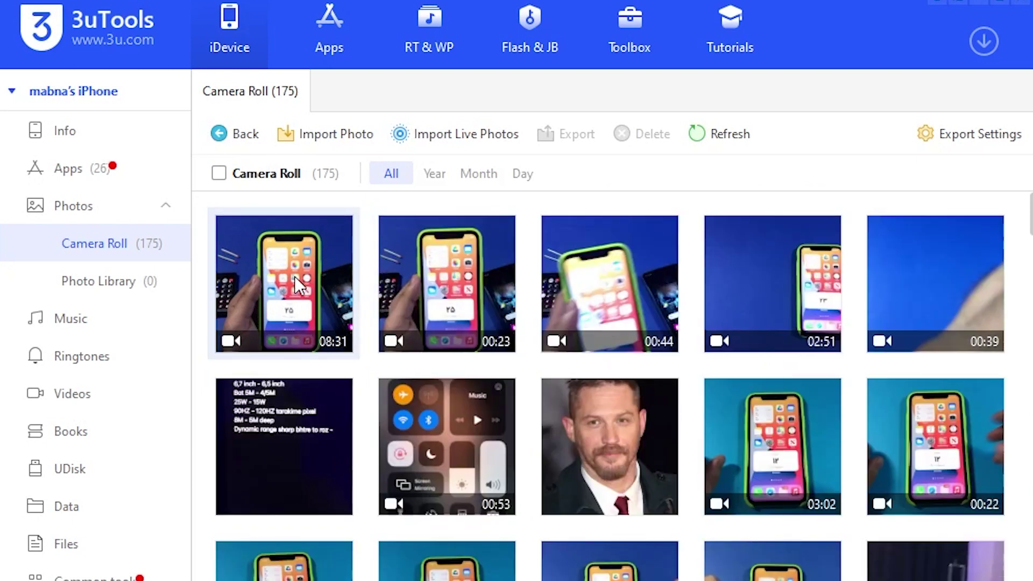
pyautogui.click(295, 276)
pyautogui.click(603, 283)
pyautogui.click(831, 285)
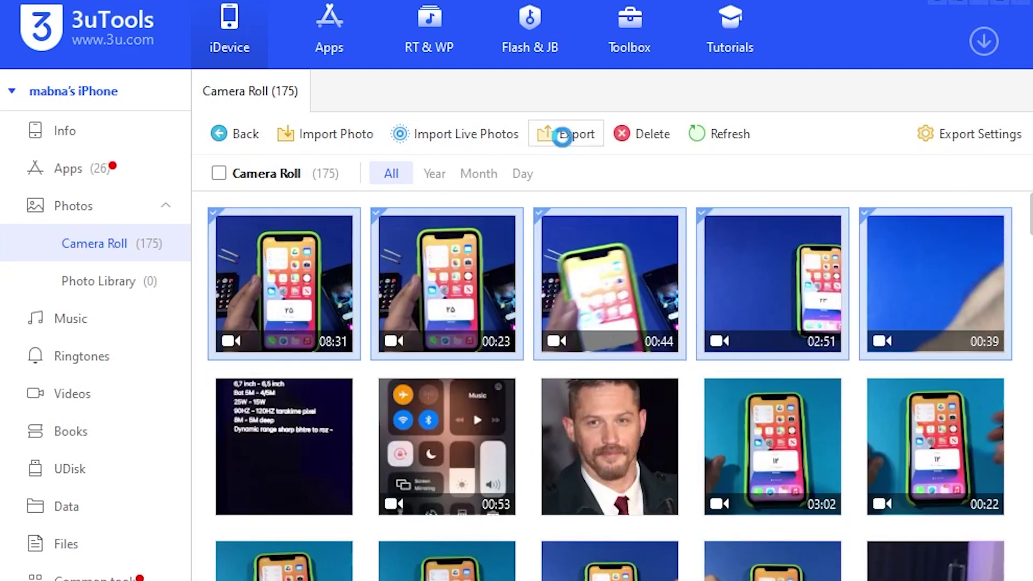
# Export the selected videos to a new Camera Roll folder on the Desktop.
pyautogui.click(562, 135)
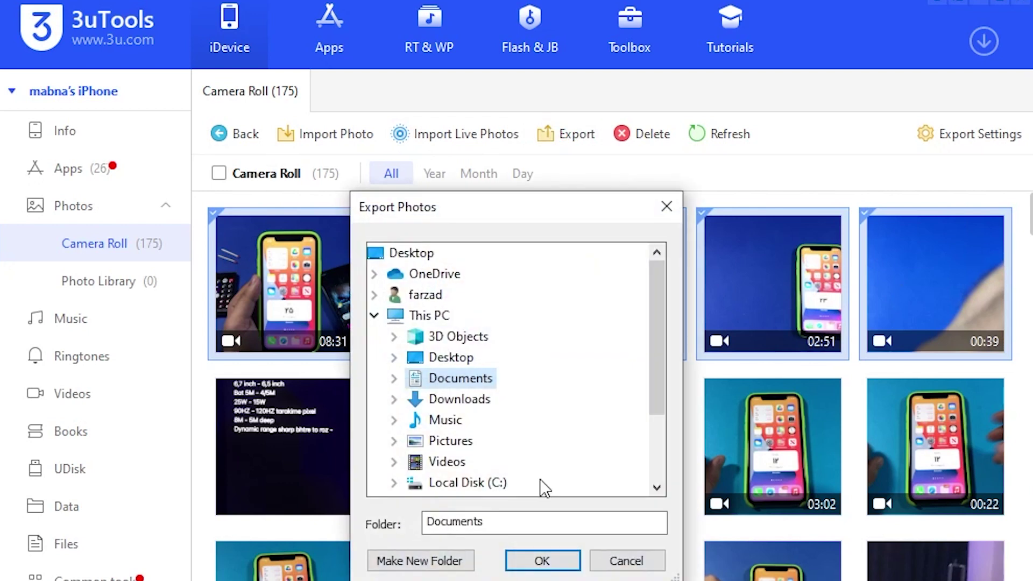
pyautogui.click(430, 362)
pyautogui.click(537, 561)
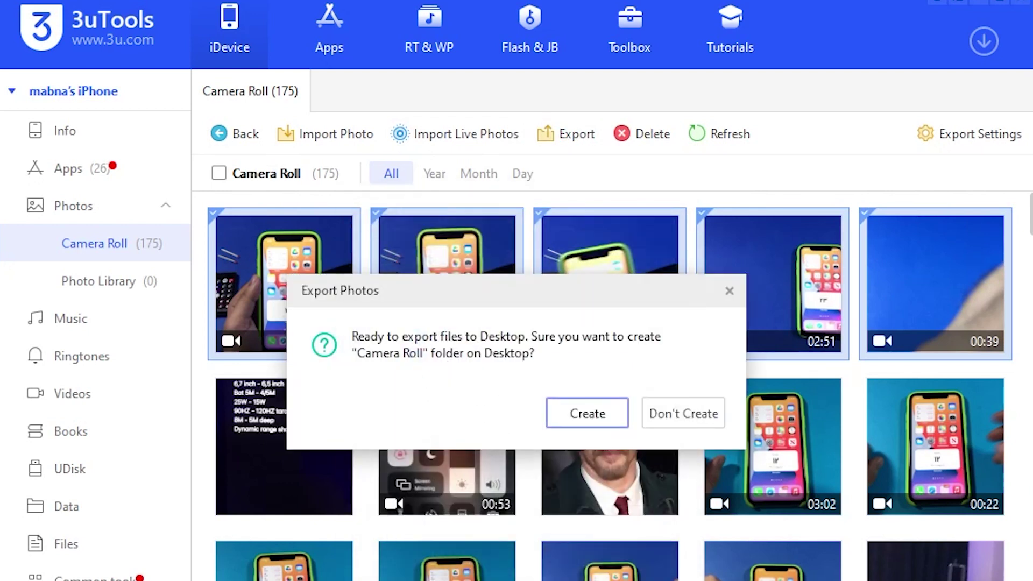
pyautogui.click(588, 415)
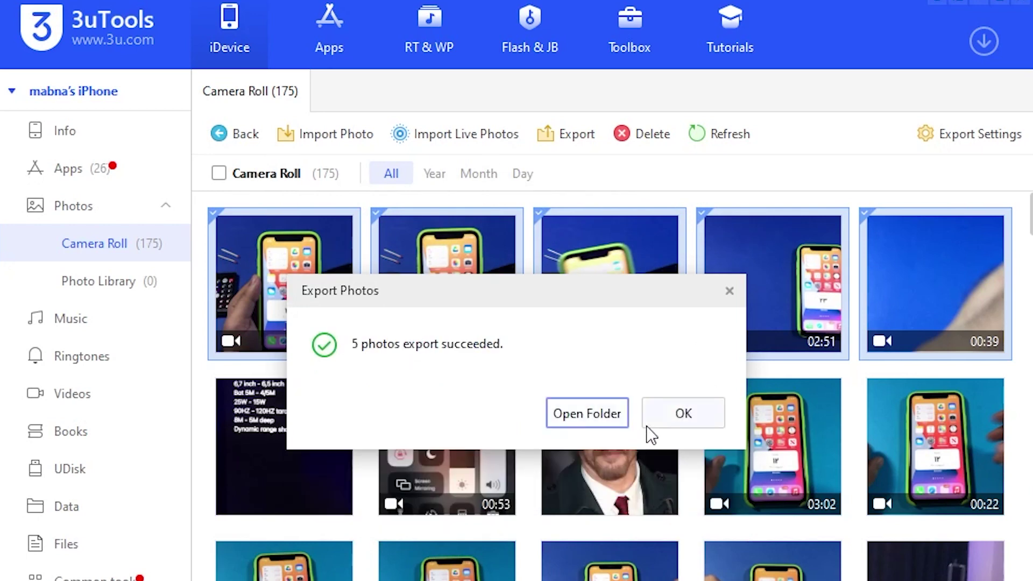
# Open the export folder and select the five exported MOV files to review them.
pyautogui.click(588, 415)
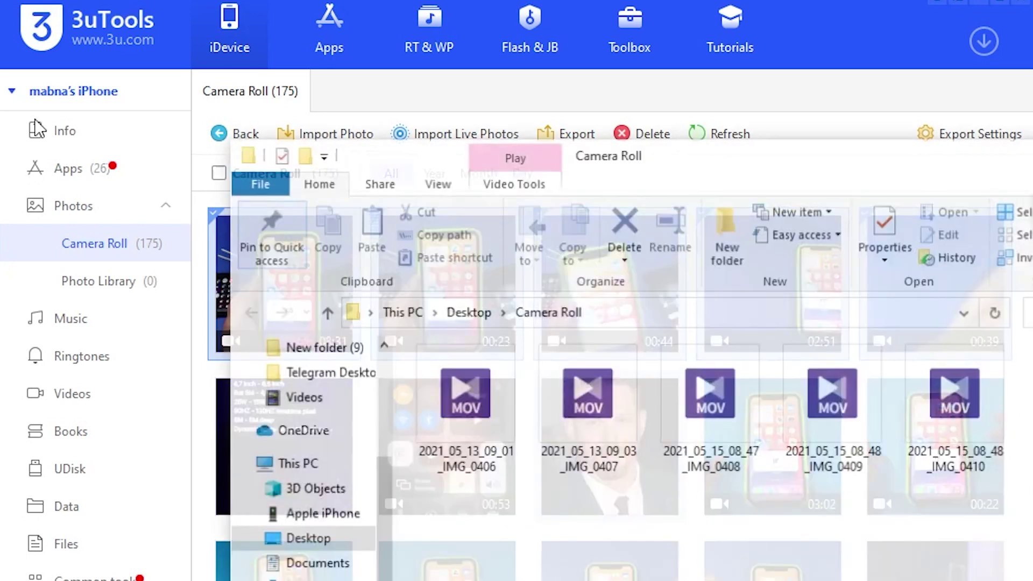
pyautogui.moveTo(473, 536); pyautogui.dragTo(893, 557)
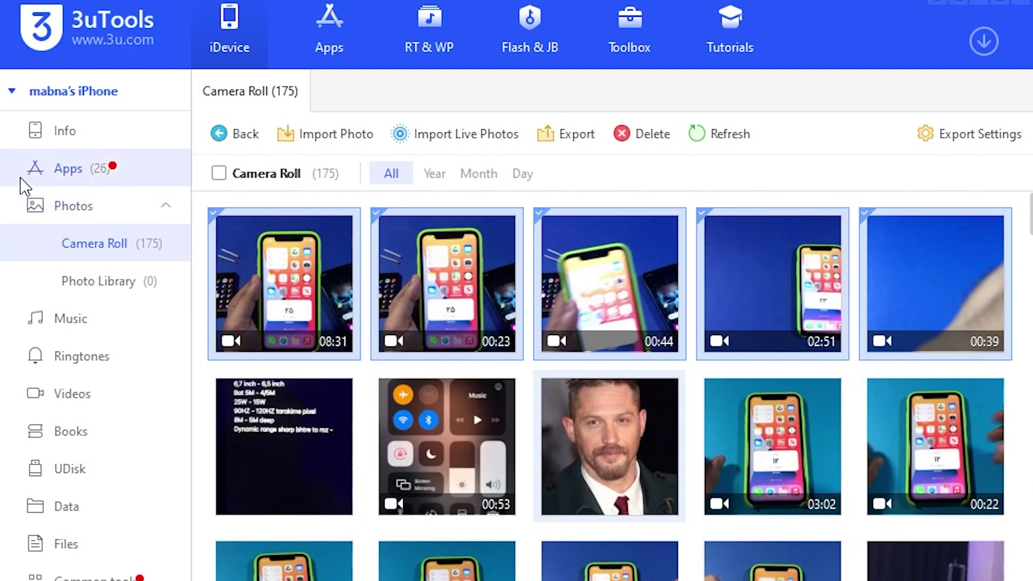
# Drag eok.mp4 from the desktop into the Aloha app's Documents folder.
pyautogui.click(96, 175)
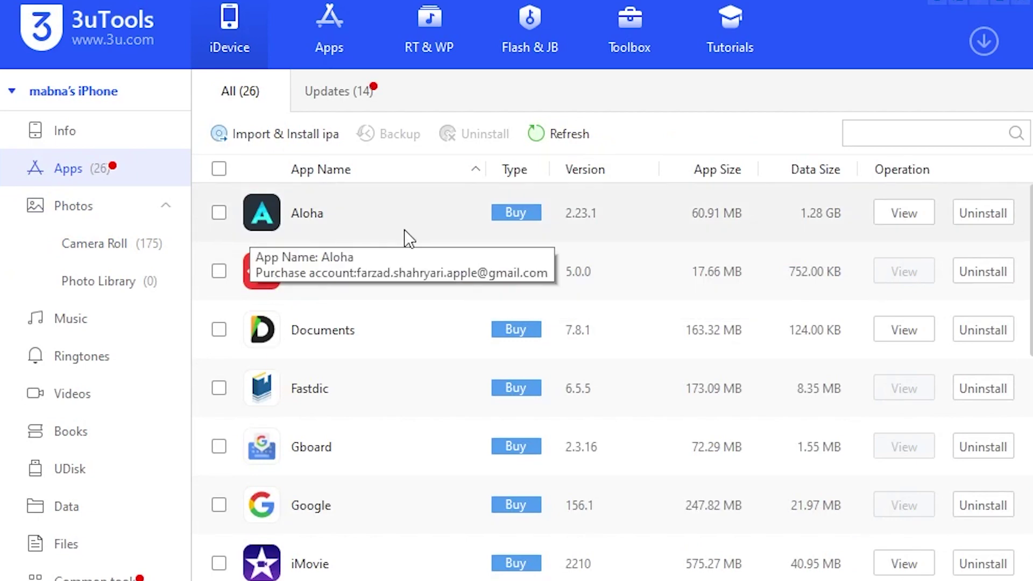
pyautogui.click(907, 213)
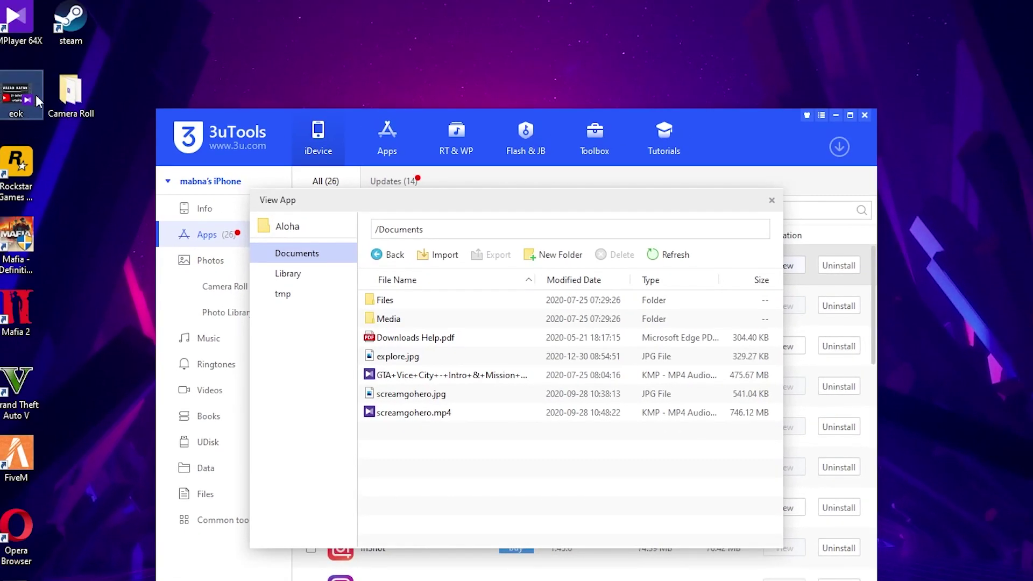
pyautogui.moveTo(25, 101); pyautogui.dragTo(464, 388)
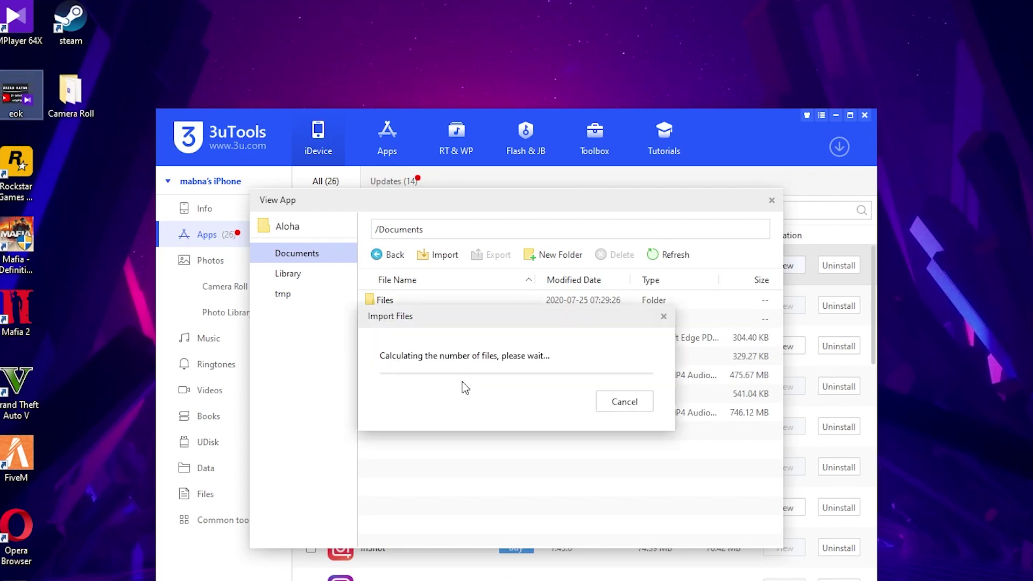
pyautogui.click(628, 410)
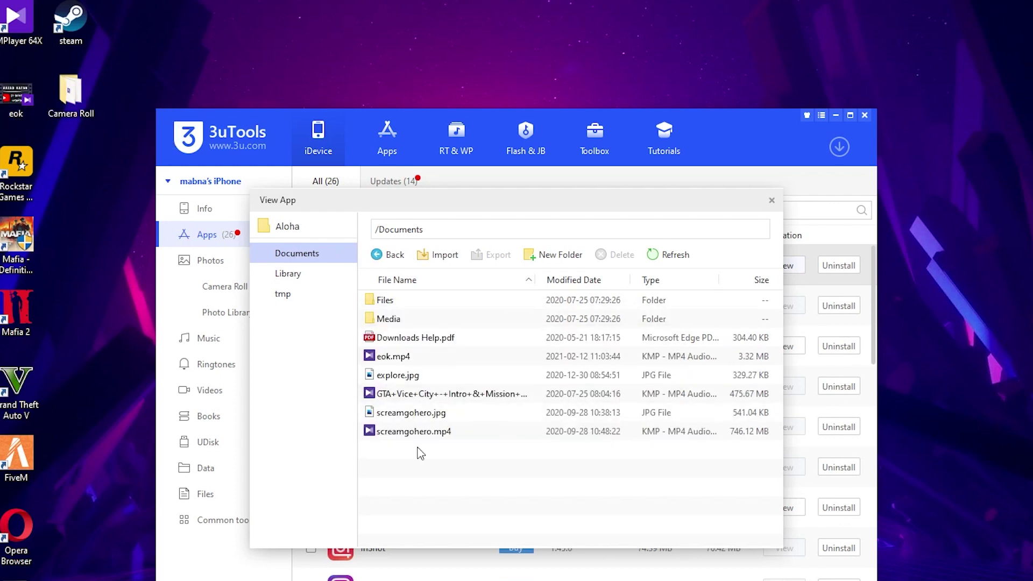